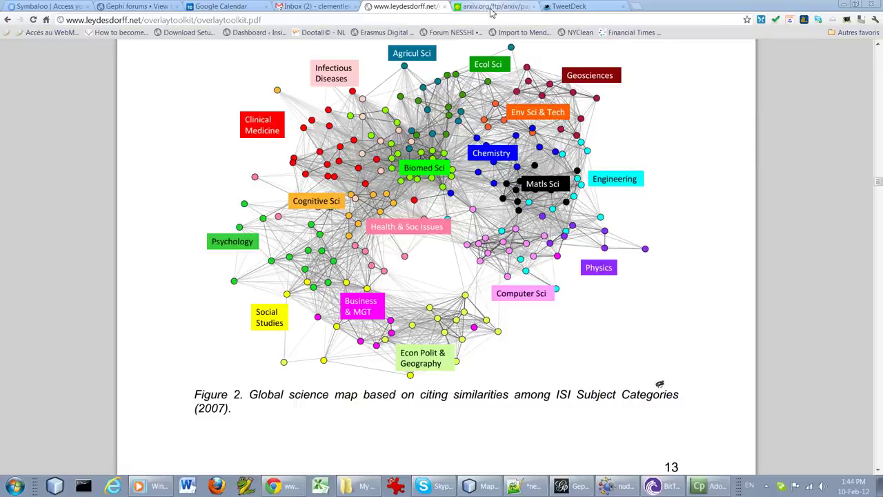
- Open the arXiv paper 1202.1914 and examine its Figure 1 and Figure 2 disciplinary composition maps
click(491, 8)
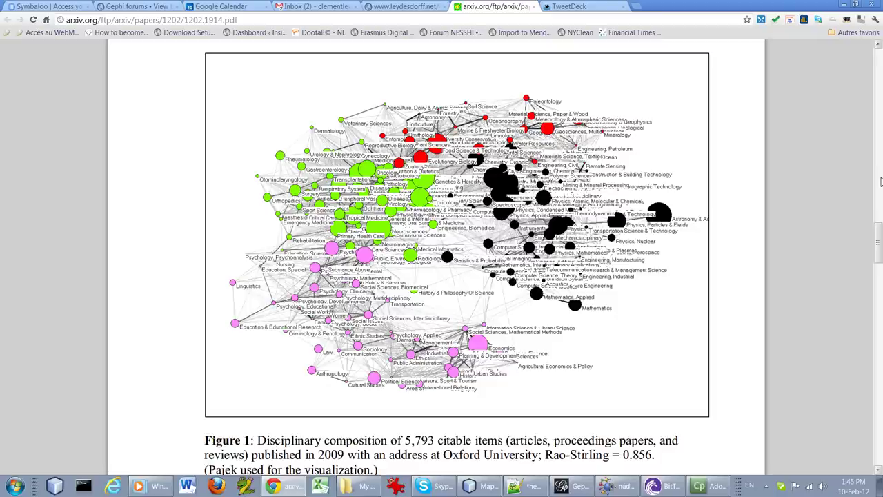
scroll(725, 187, down, 3)
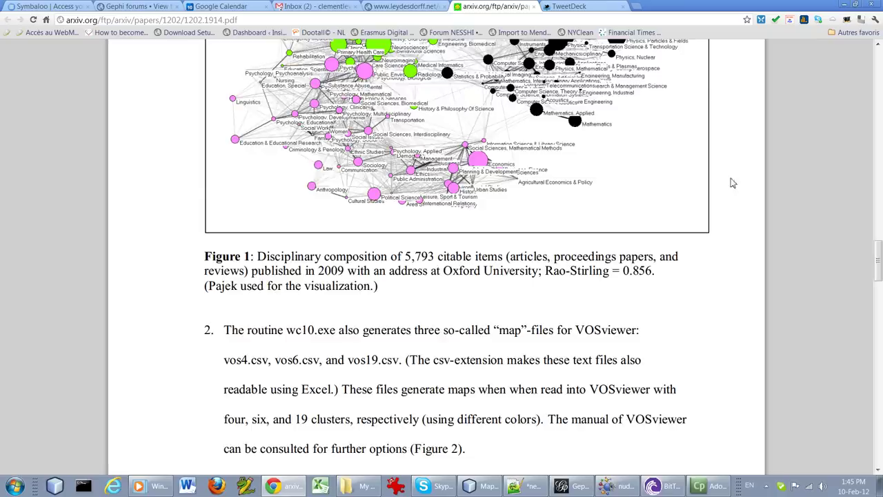
scroll(748, 176, down, 5)
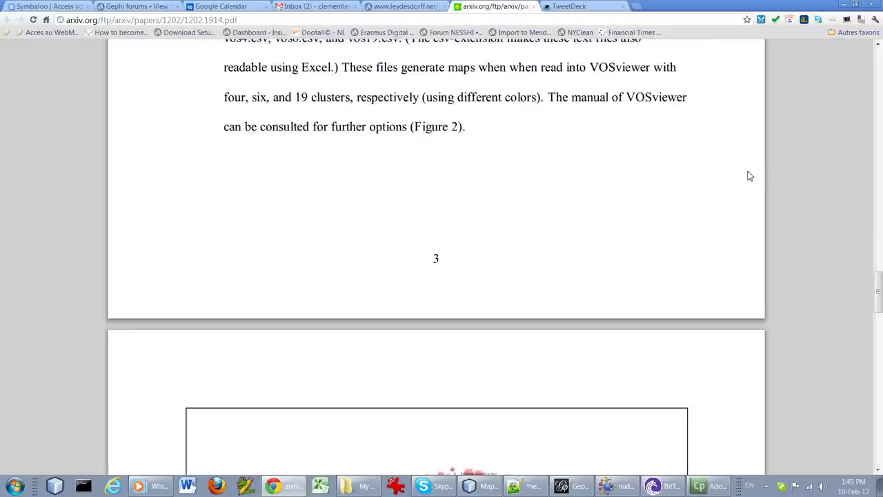
scroll(749, 176, down, 5)
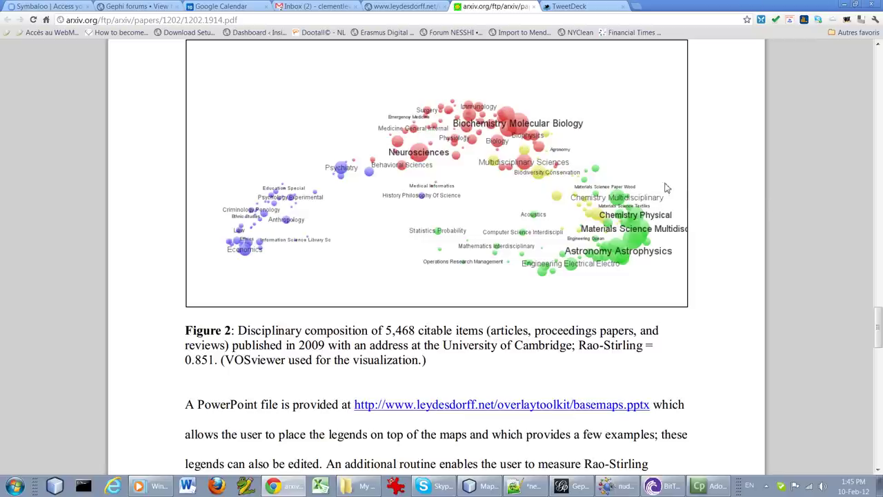
scroll(732, 183, up, 1)
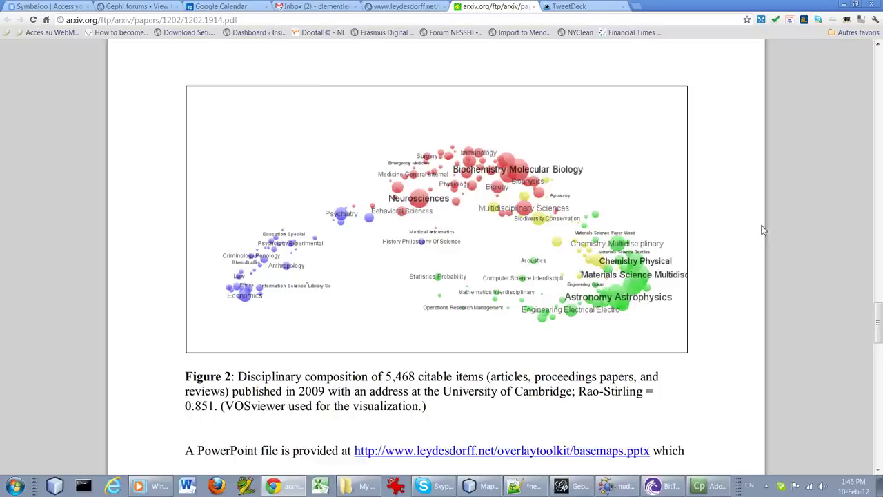
- Switch to Gephi and examine the labelled 2D science map, both in close-up and as a whole
click(577, 489)
scroll(654, 365, down, 1)
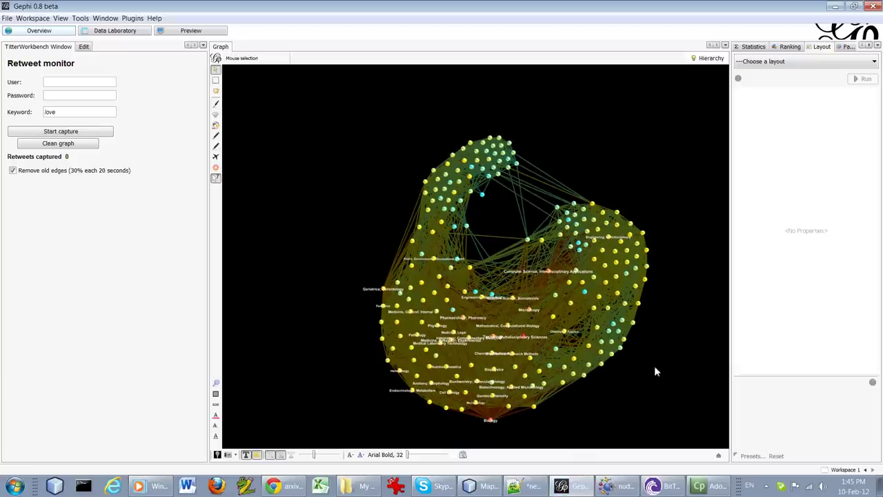
scroll(654, 366, up, 1)
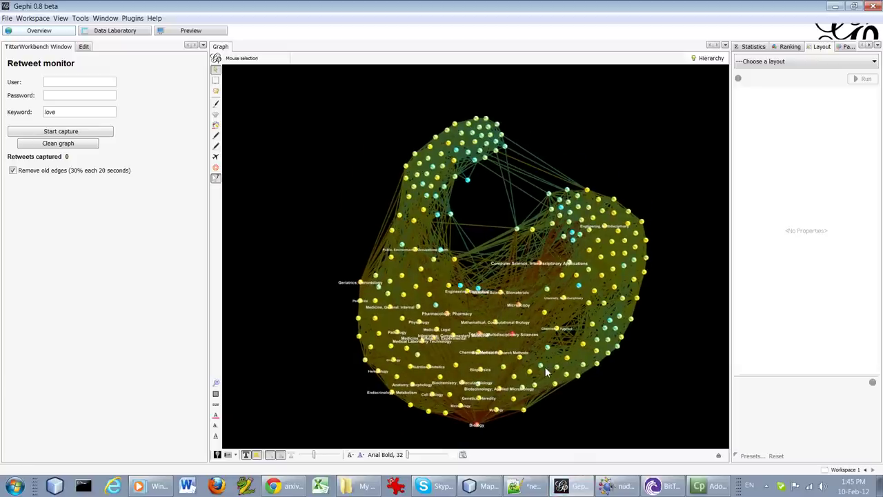
scroll(510, 314, up, 4)
scroll(496, 297, up, 1)
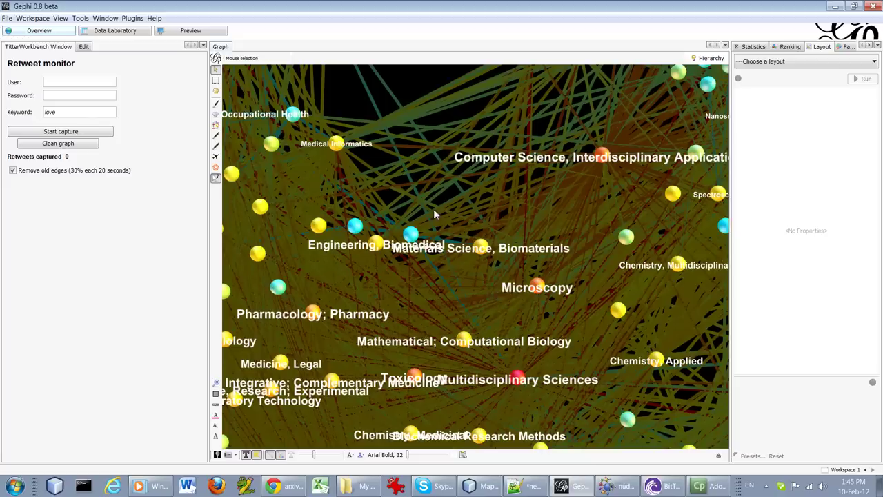
right_drag(433, 213, 471, 211)
scroll(483, 234, down, 4)
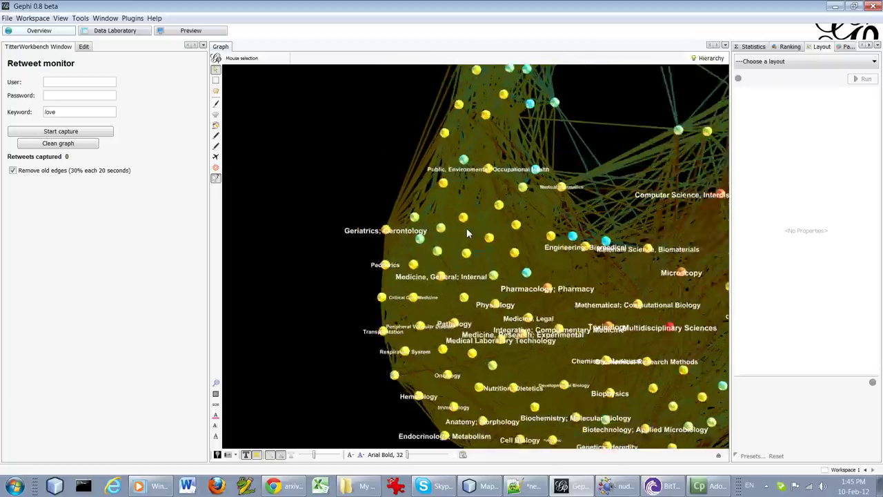
scroll(479, 240, down, 2)
scroll(478, 243, up, 3)
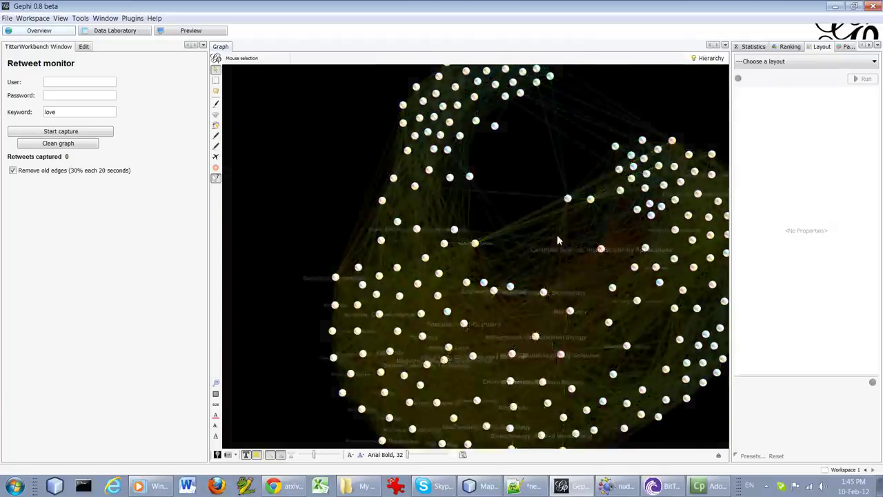
scroll(557, 235, down, 1)
right_drag(570, 269, 562, 267)
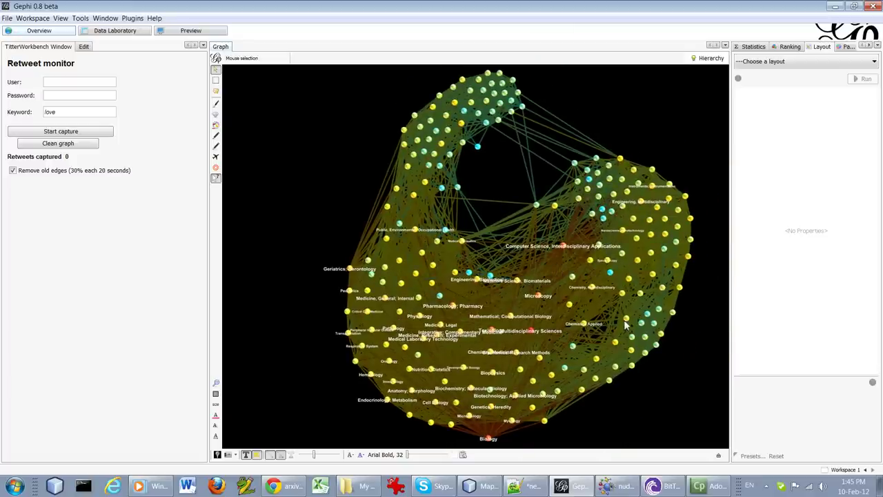
- Switch to the nude map.net graph in GraphInsight and view the 3D network from different angles
mouse_move(623, 493)
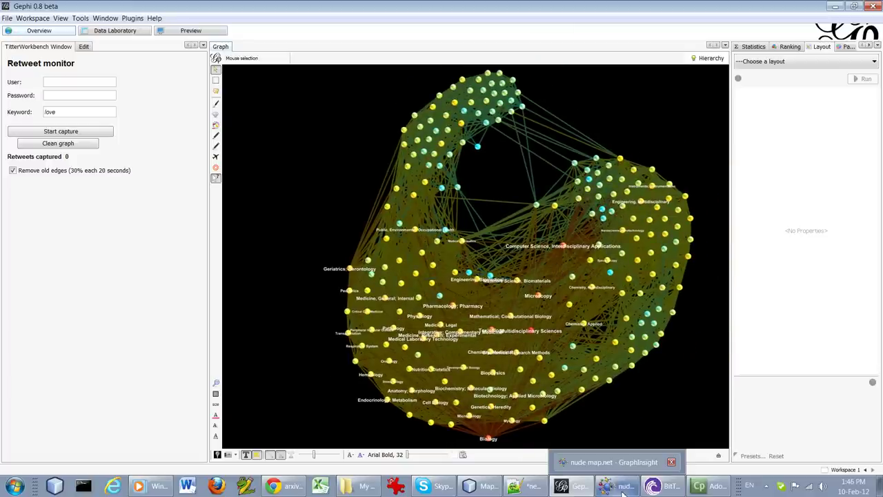
click(623, 491)
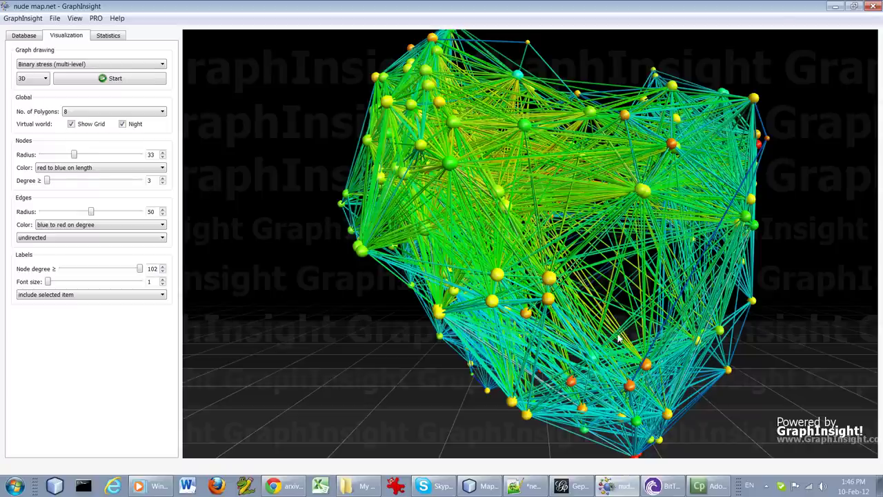
right_drag(619, 338, 614, 332)
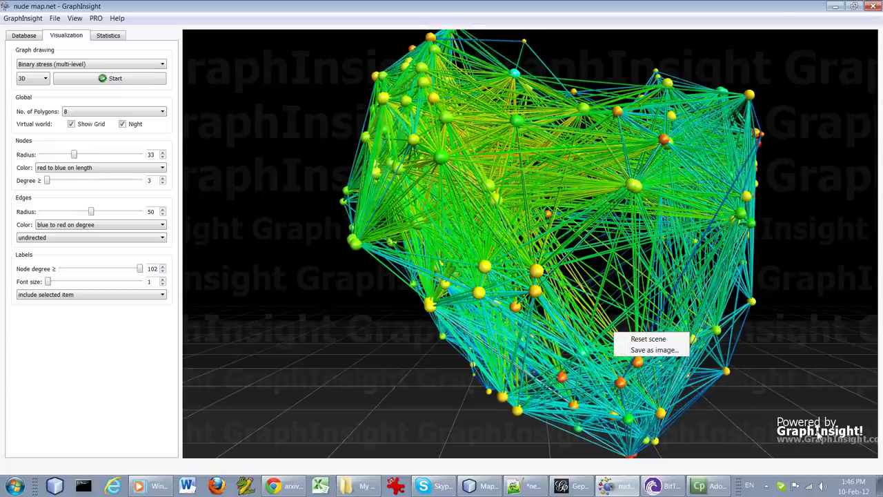
click(800, 347)
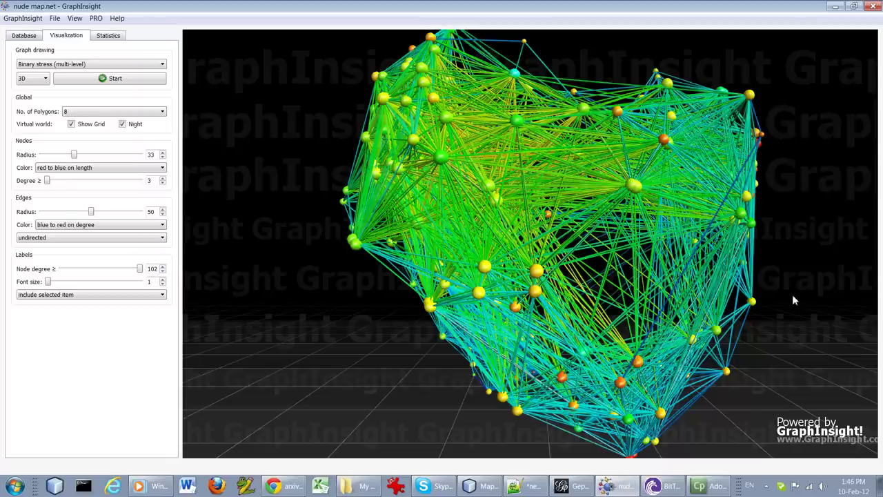
drag(794, 276, 556, 221)
drag(495, 160, 621, 153)
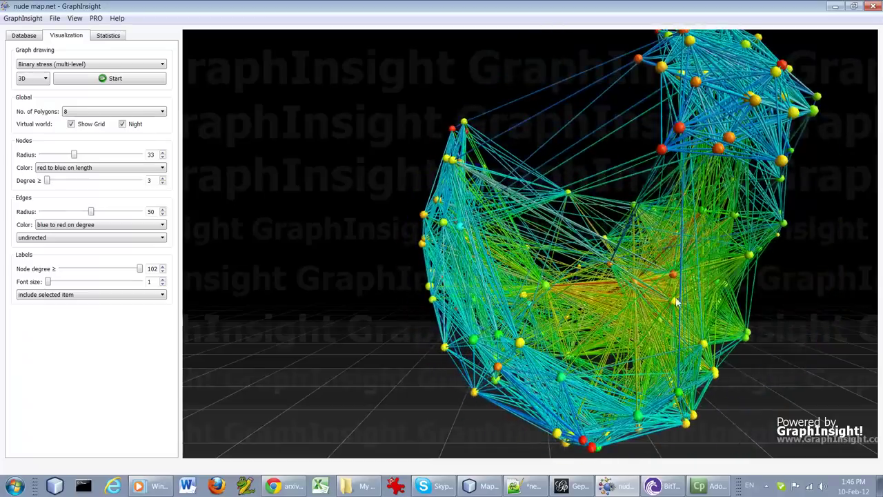
- Look closer at the core of the 3D network and highlight the Multidisciplinary Sciences node with its connections
scroll(640, 291, up, 3)
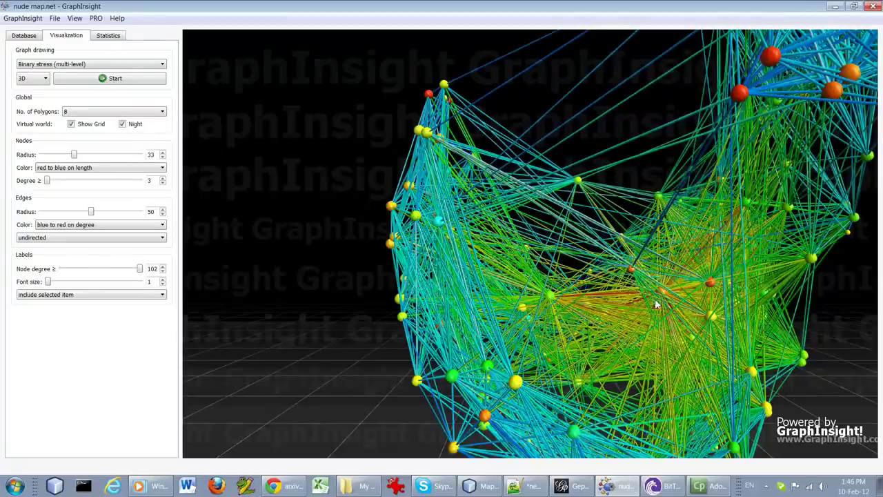
drag(614, 274, 570, 367)
click(678, 212)
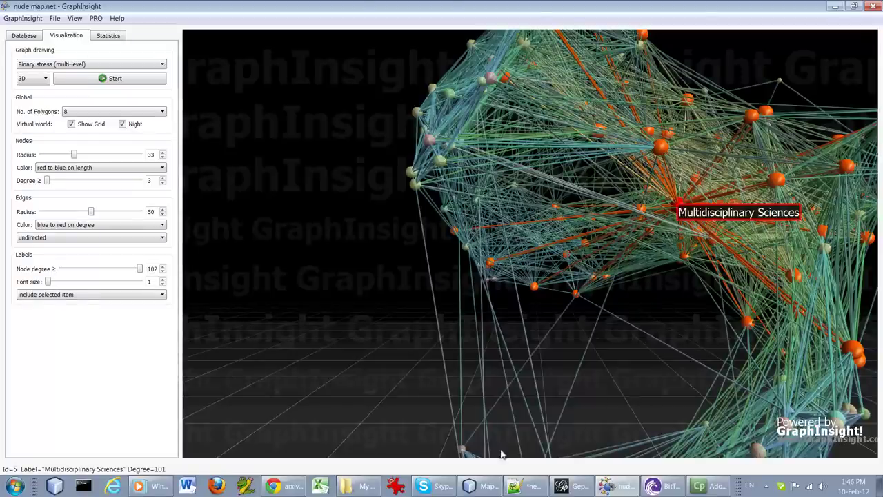
- Return to Chrome and review the arXiv paper's composition maps and the overlay toolkit paper's global science map
click(283, 486)
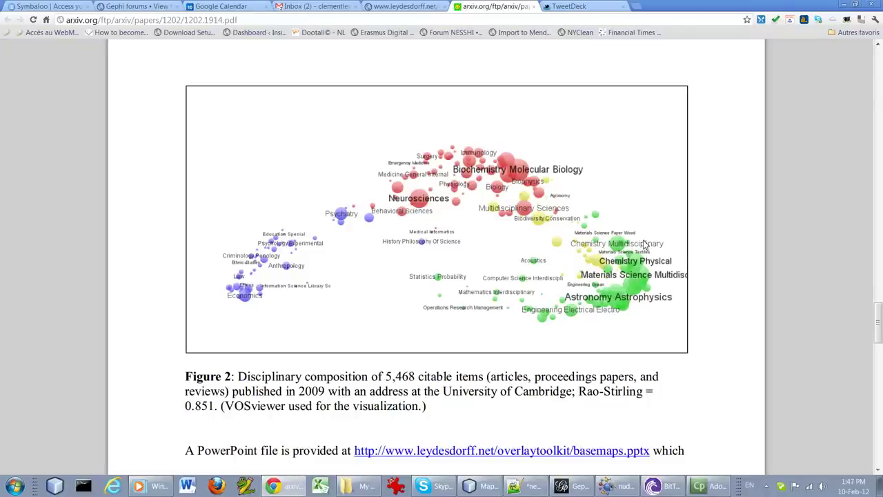
scroll(537, 229, up, 2)
scroll(552, 201, up, 10)
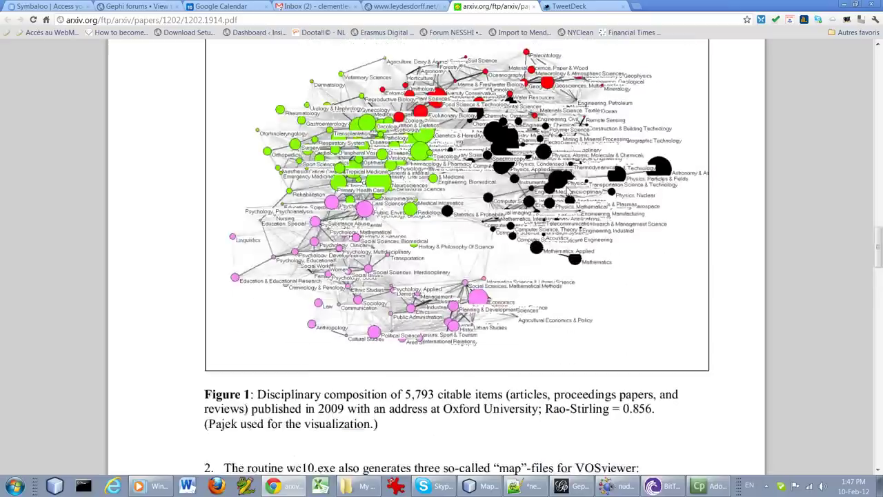
click(383, 6)
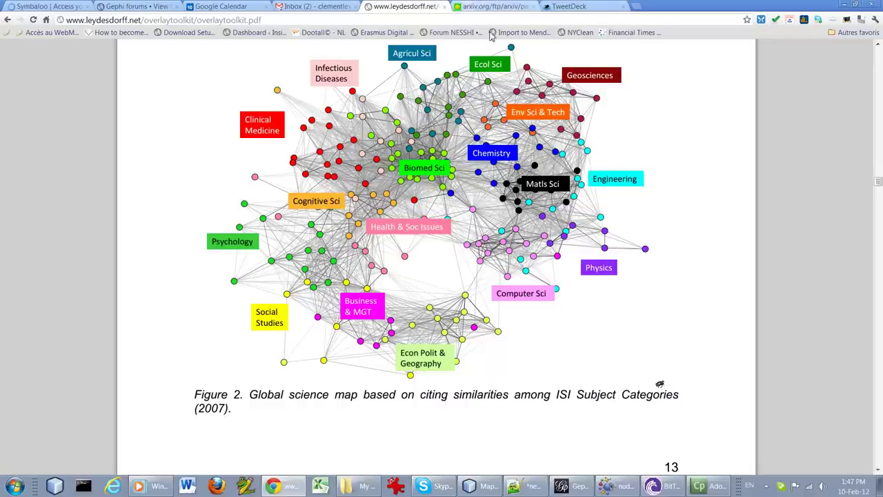
- Switch back to GraphInsight and examine the highlighted Multidisciplinary Sciences connections from several angles
click(616, 486)
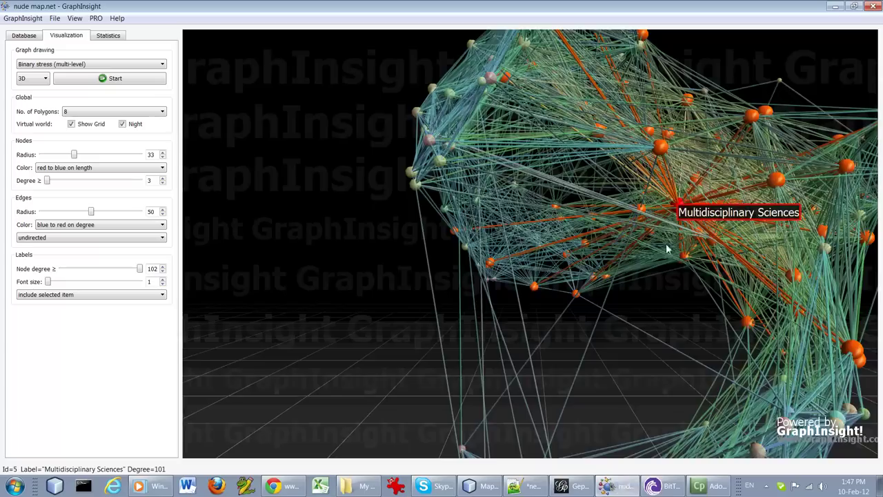
drag(669, 262, 663, 104)
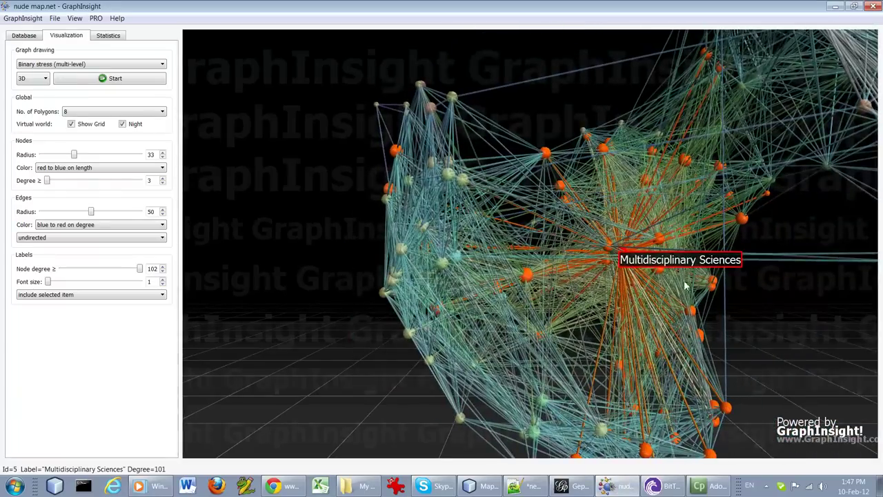
drag(684, 282, 635, 196)
- Clear the Multidisciplinary Sciences highlight and inspect the fully coloured 3D network from another angle
right_click(645, 250)
click(673, 270)
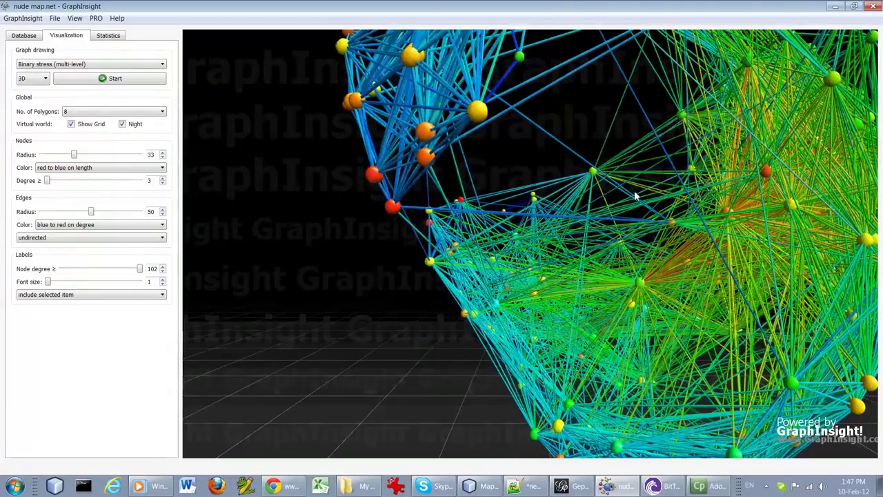
drag(630, 195, 598, 129)
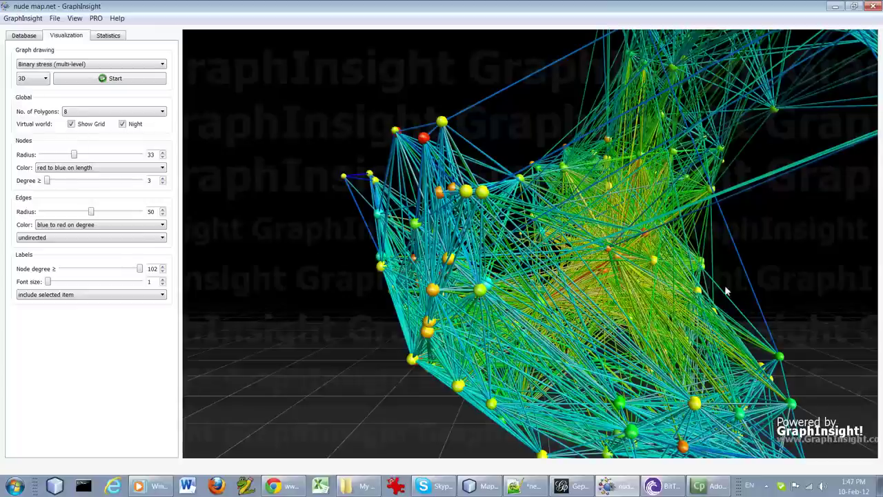